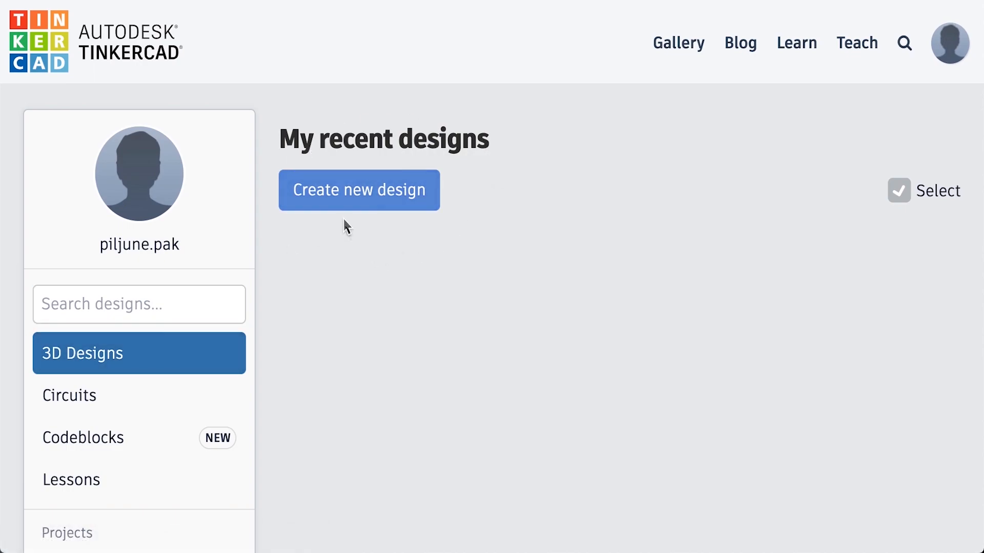
# Step: Create a new 3D design and rename it 젓가락
pyautogui.click(360, 194)
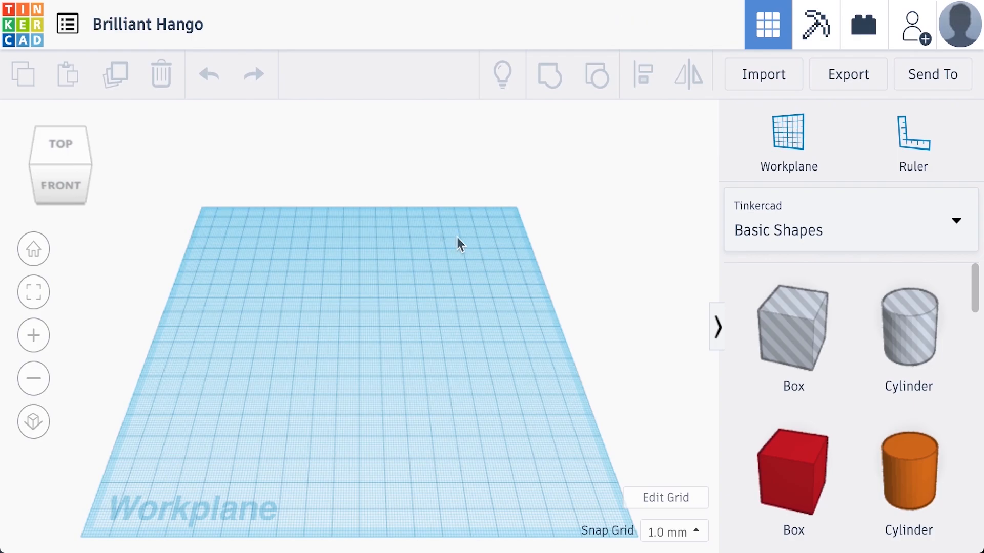
pyautogui.click(151, 31)
pyautogui.write('W')
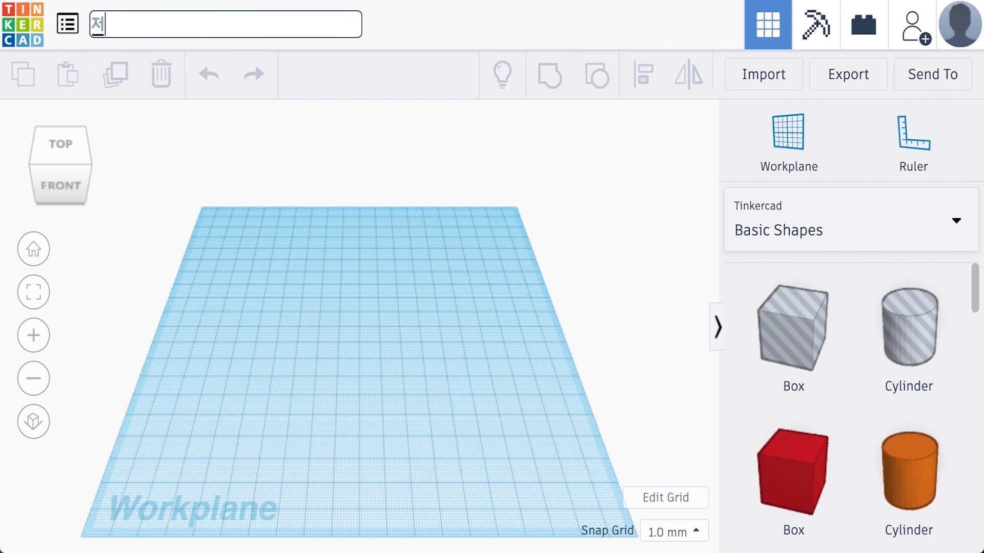
pyautogui.write('가락')
pyautogui.press('Return')
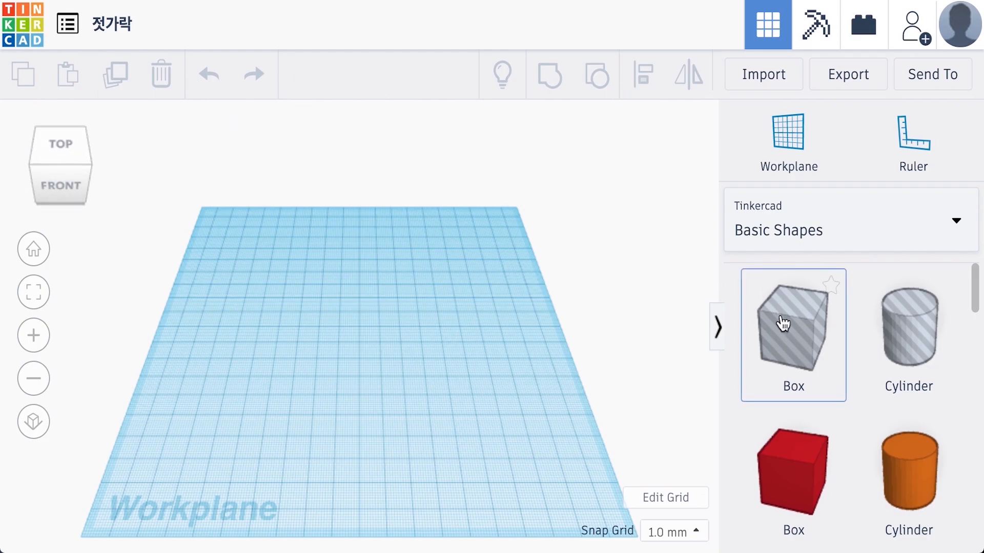
# Step: Browse the Basic Shapes library and place a solid red Box near the middle of the workplane
pyautogui.scroll(-3, 830, 438)
pyautogui.scroll(-5, 830, 436)
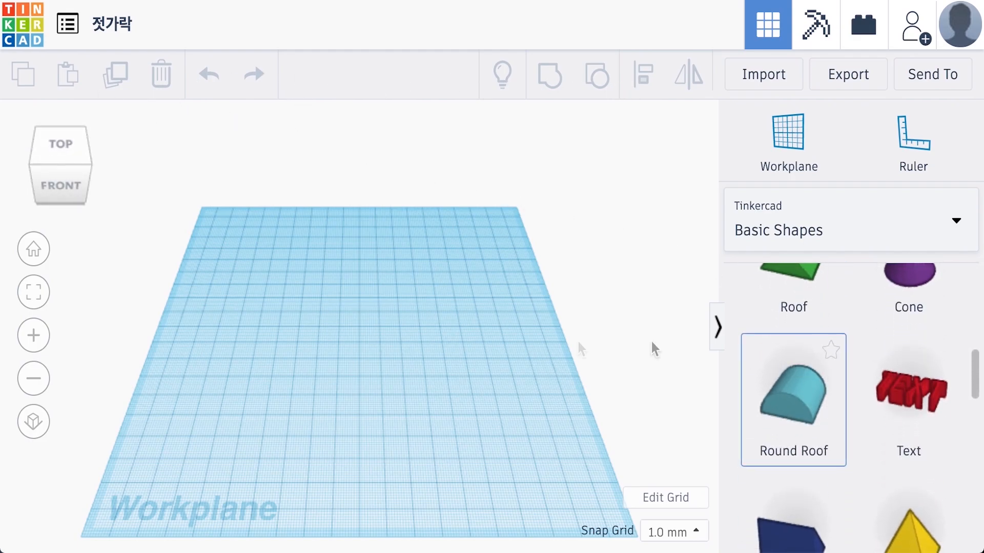
pyautogui.scroll(8, 758, 356)
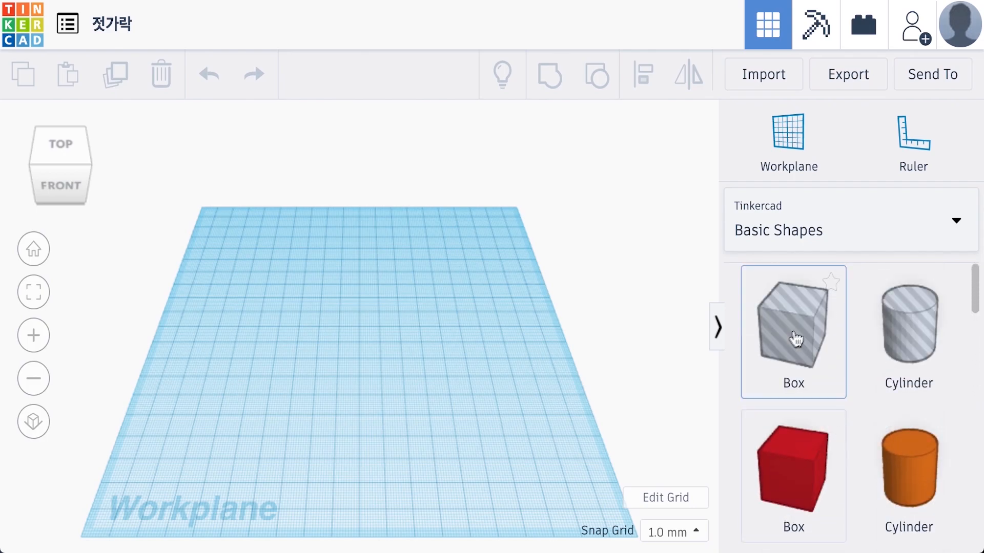
pyautogui.moveTo(769, 501); pyautogui.dragTo(363, 369)
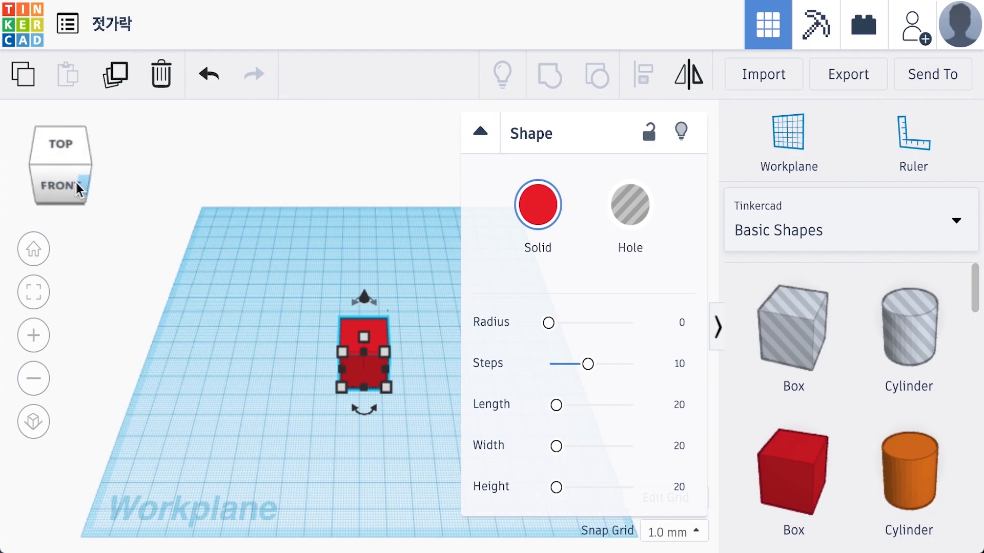
# Step: Move the red box to the back of the workplane, and from there forward along its left edge
pyautogui.moveTo(61, 172)
pyautogui.mouseDown()
pyautogui.moveTo(79, 162)
pyautogui.moveTo(57, 193)
pyautogui.moveTo(55, 162)
pyautogui.moveTo(52, 191)
pyautogui.moveTo(68, 184)
pyautogui.moveTo(51, 180)
pyautogui.moveTo(48, 161)
pyautogui.moveTo(62, 164)
pyautogui.moveTo(61, 183)
pyautogui.mouseUp()
pyautogui.click(312, 426)
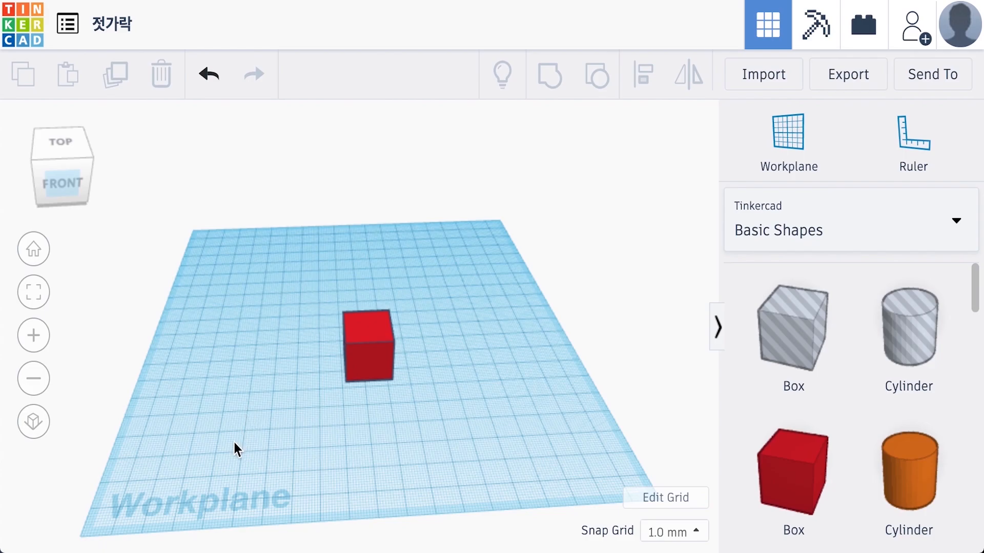
pyautogui.moveTo(234, 442)
pyautogui.mouseDown(button='right')
pyautogui.moveTo(208, 354)
pyautogui.moveTo(149, 364)
pyautogui.moveTo(138, 410)
pyautogui.moveTo(167, 435)
pyautogui.moveTo(225, 444)
pyautogui.moveTo(268, 385)
pyautogui.moveTo(263, 360)
pyautogui.moveTo(172, 384)
pyautogui.moveTo(110, 415)
pyautogui.moveTo(132, 450)
pyautogui.moveTo(237, 441)
pyautogui.mouseUp(button='right')
pyautogui.click(373, 352)
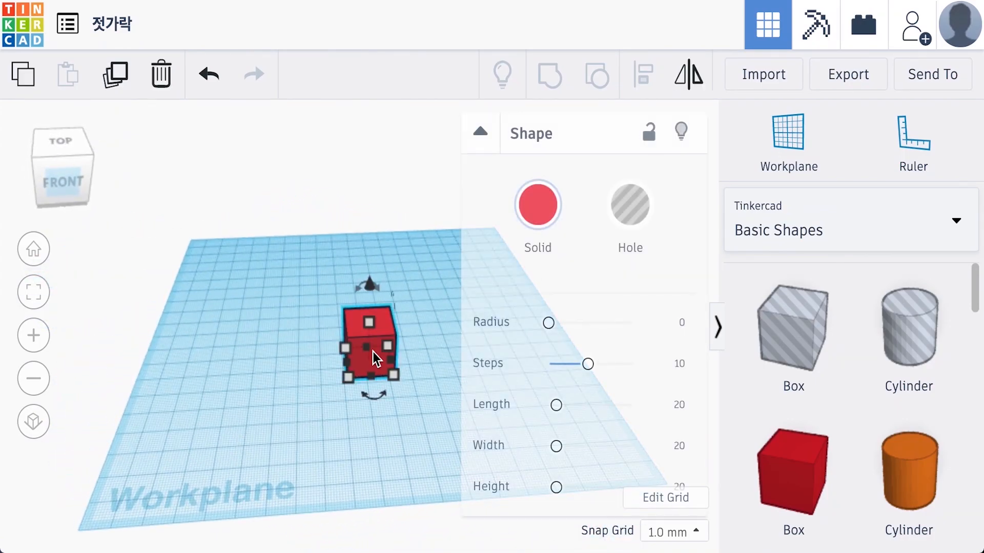
pyautogui.moveTo(388, 320); pyautogui.dragTo(255, 269)
pyautogui.click(348, 299)
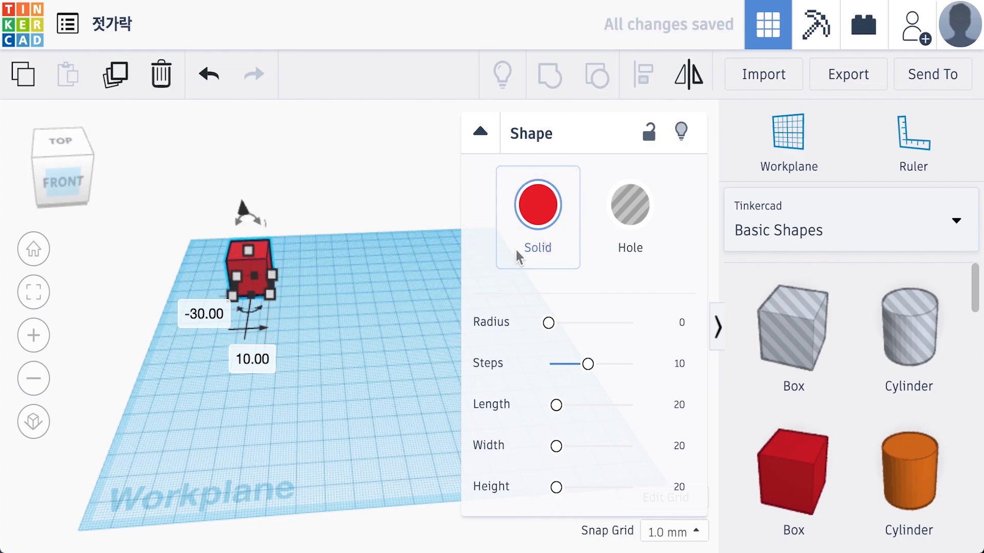
pyautogui.click(318, 257)
pyautogui.moveTo(268, 269); pyautogui.dragTo(219, 325)
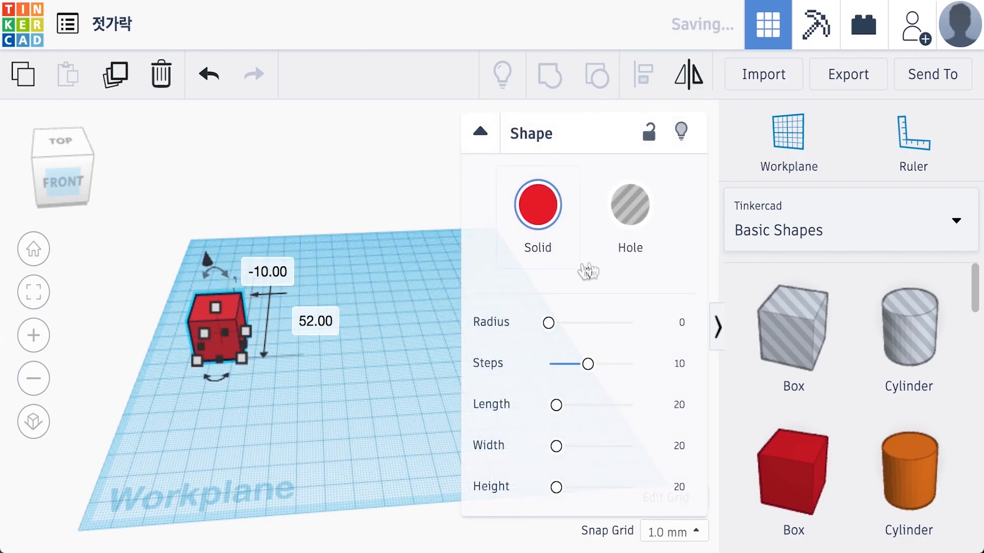
pyautogui.click(415, 353)
# Step: Place a Box hole shape beside the red box and shift it slightly away from it
pyautogui.moveTo(826, 347); pyautogui.dragTo(300, 341)
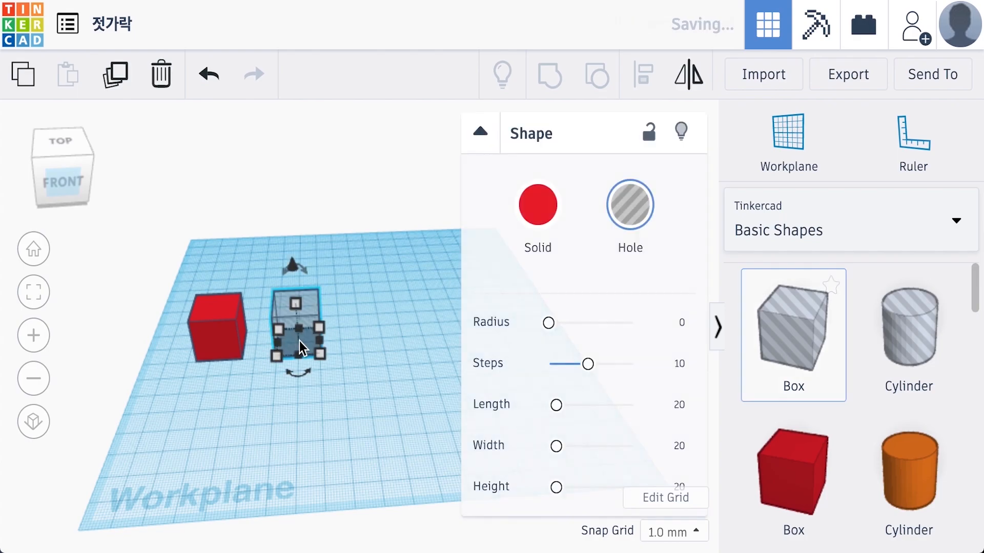
pyautogui.click(318, 397)
pyautogui.moveTo(296, 319); pyautogui.dragTo(319, 322)
pyautogui.click(367, 379)
# Step: Shift both the red box and the hole box toward the front of the workplane
pyautogui.moveTo(235, 333); pyautogui.dragTo(238, 371)
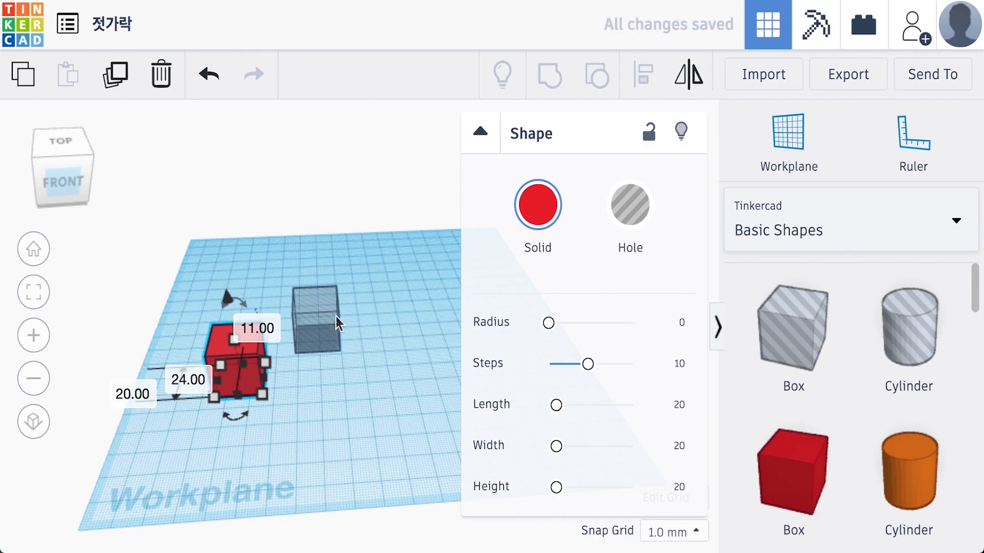
pyautogui.moveTo(331, 320); pyautogui.dragTo(334, 352)
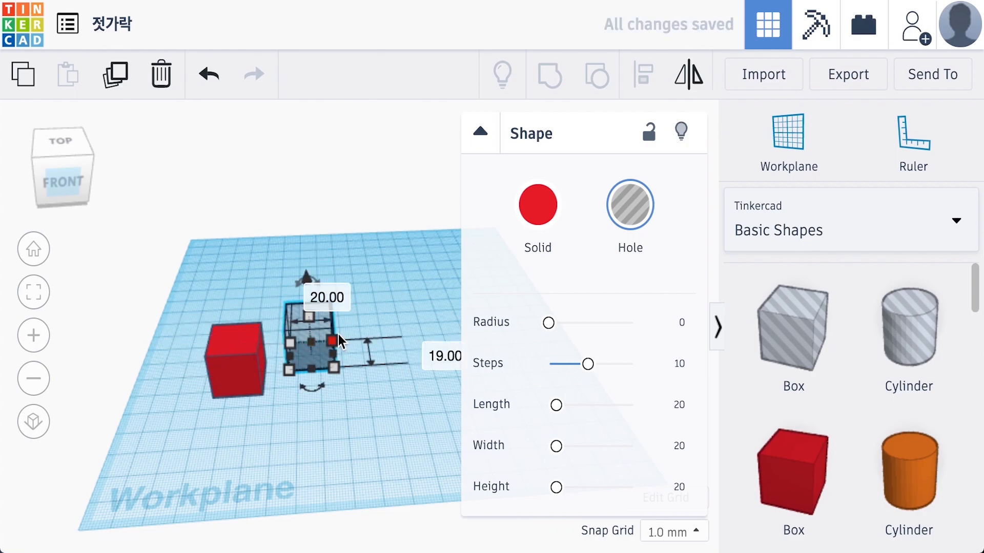
pyautogui.click(370, 315)
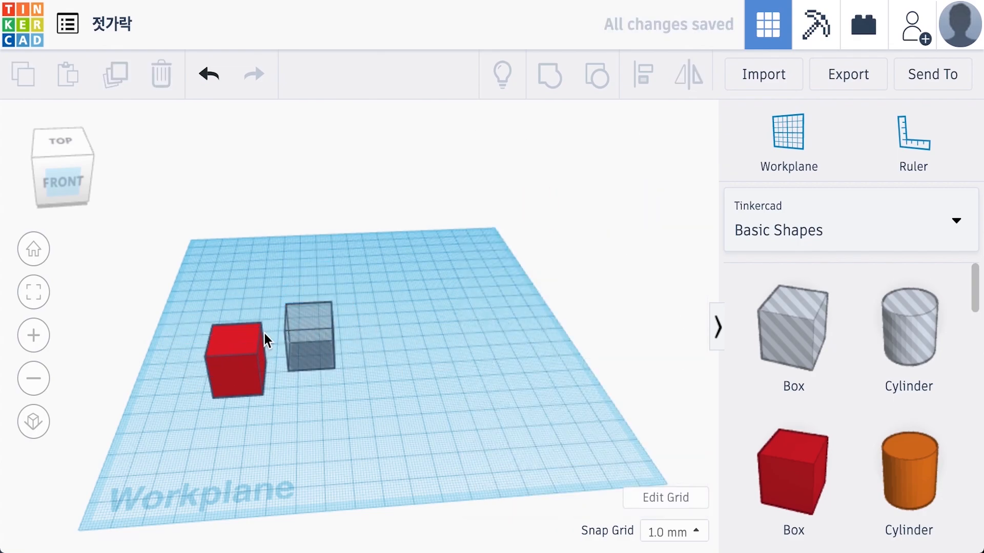
pyautogui.click(253, 343)
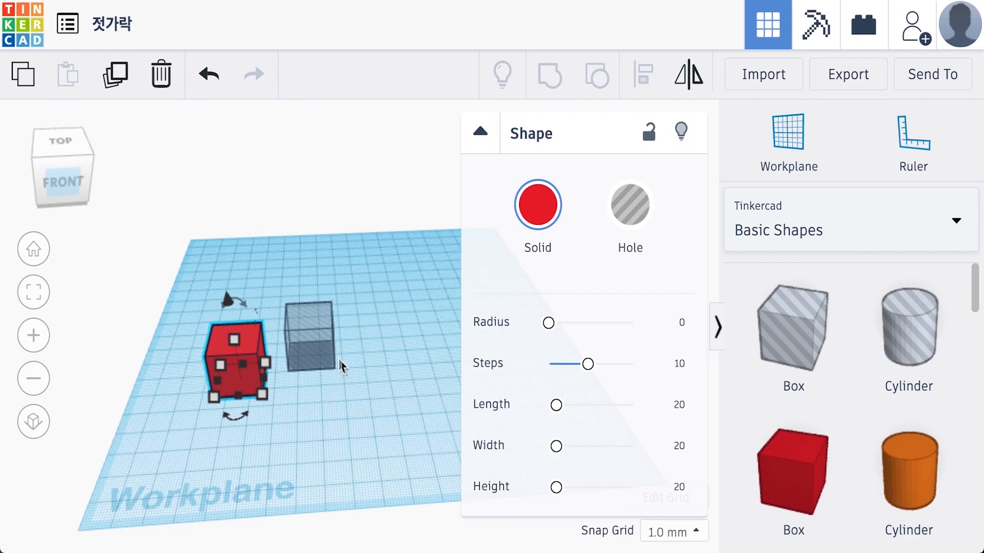
# Step: Move the hole box farther from the red box and delete it
pyautogui.moveTo(320, 342); pyautogui.dragTo(347, 356)
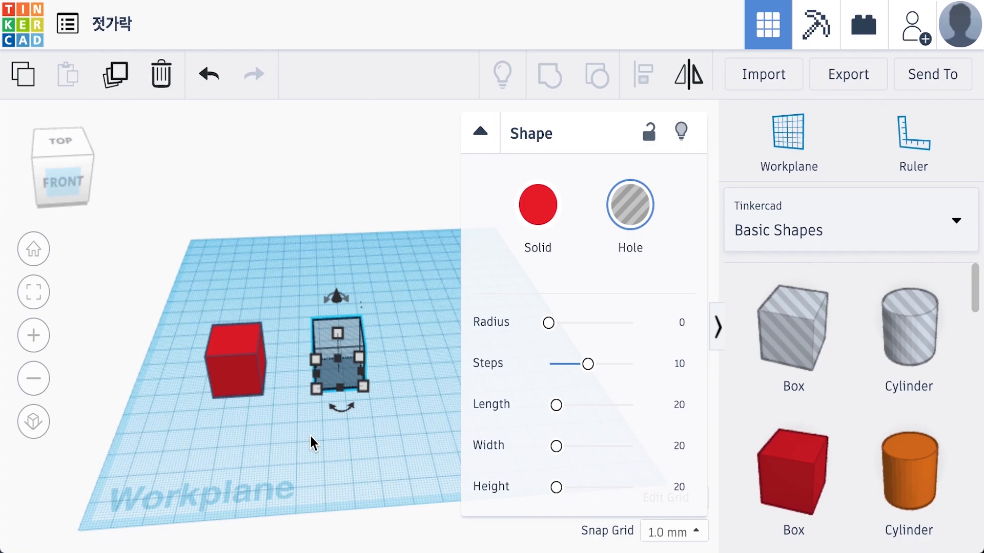
pyautogui.moveTo(351, 412)
pyautogui.press('Delete')
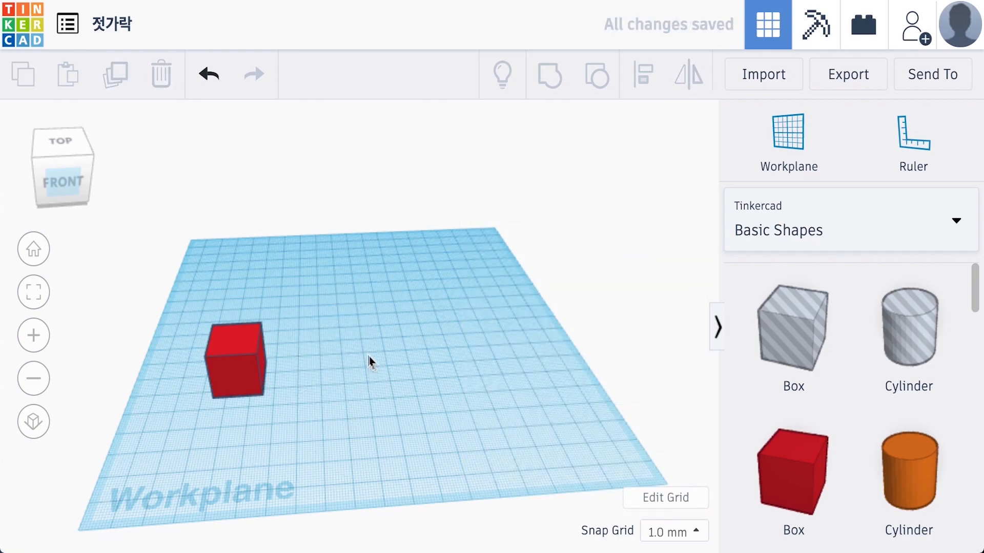
# Step: Move the red box toward the middle and stretch it into a bar about 18 mm wide and 67 mm long
pyautogui.moveTo(229, 361); pyautogui.dragTo(295, 327)
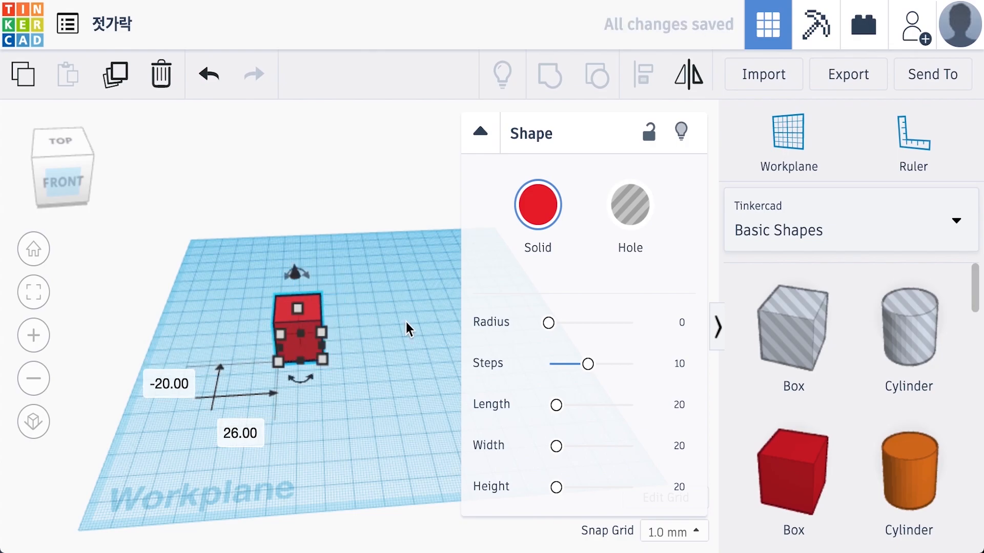
pyautogui.click(406, 321)
pyautogui.click(304, 330)
pyautogui.moveTo(303, 330); pyautogui.dragTo(318, 288)
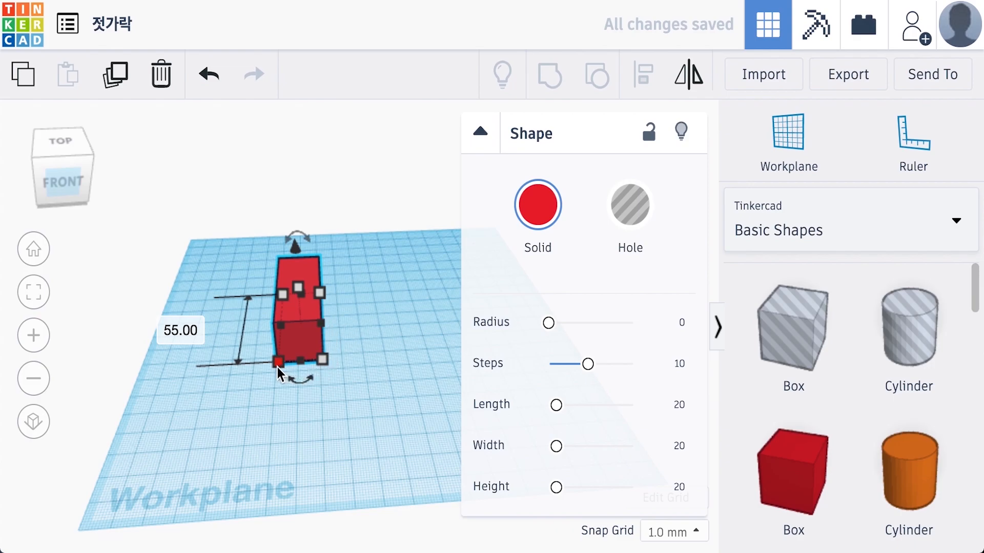
pyautogui.moveTo(278, 367); pyautogui.dragTo(245, 386)
pyautogui.moveTo(323, 377); pyautogui.dragTo(285, 385)
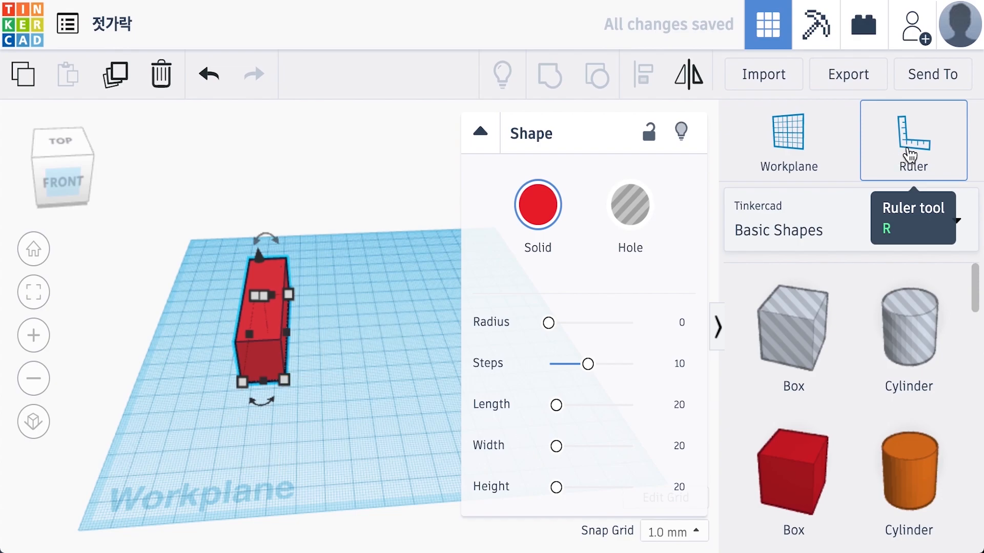
# Step: Place the ruler at the workplane's back-left corner and move the red bar to about 53 and -106 mm from its origin
pyautogui.click(909, 155)
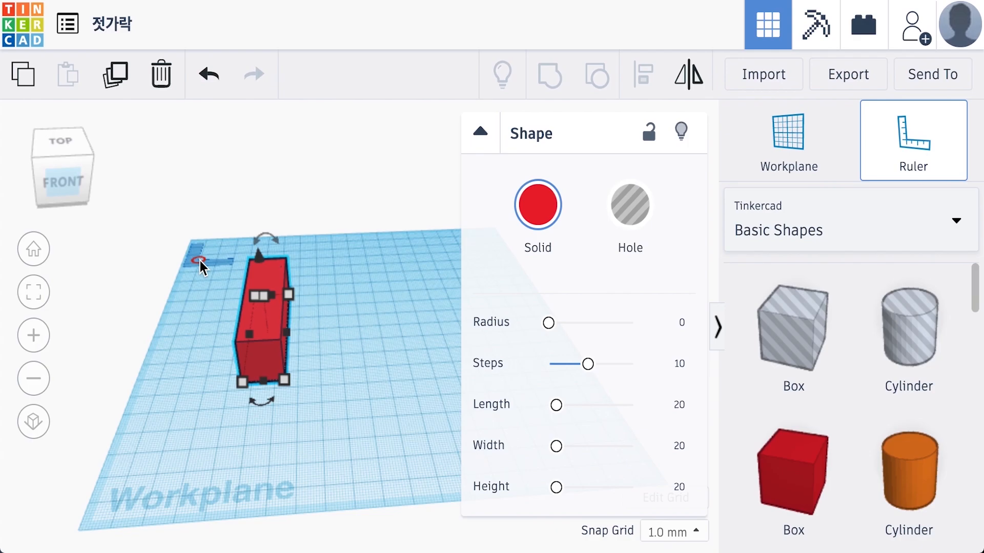
pyautogui.click(199, 261)
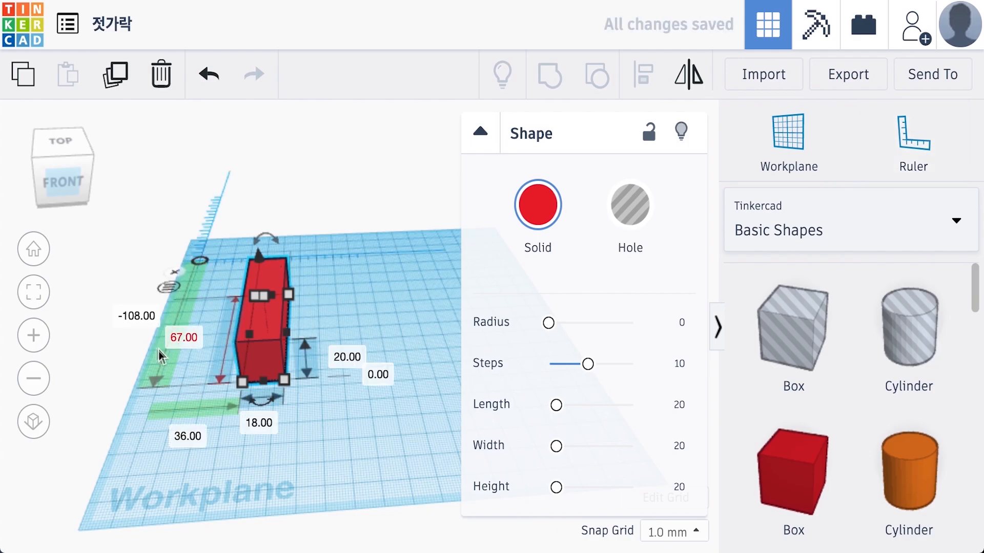
pyautogui.moveTo(268, 327); pyautogui.dragTo(339, 349)
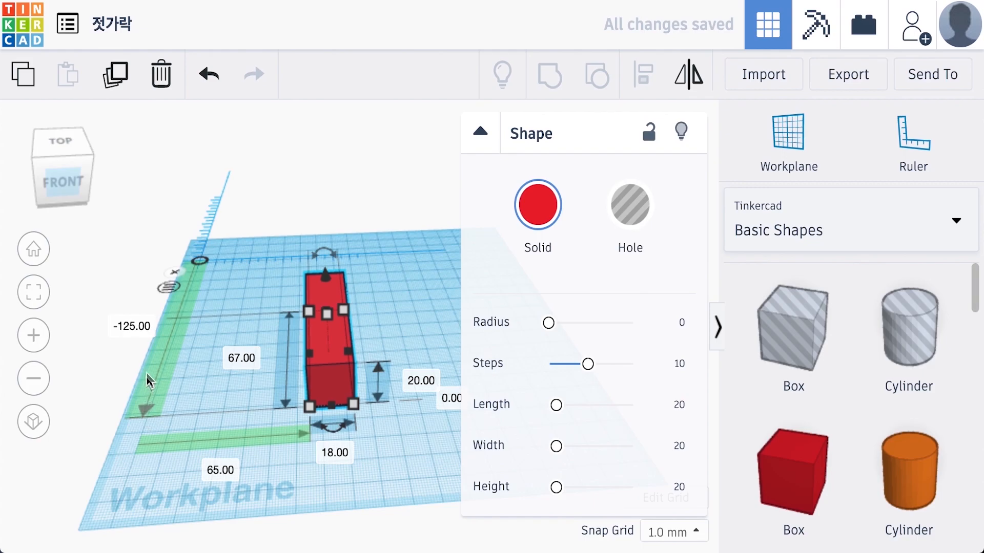
pyautogui.moveTo(319, 340)
pyautogui.mouseDown()
pyautogui.moveTo(302, 336)
pyautogui.moveTo(315, 329)
pyautogui.mouseUp()
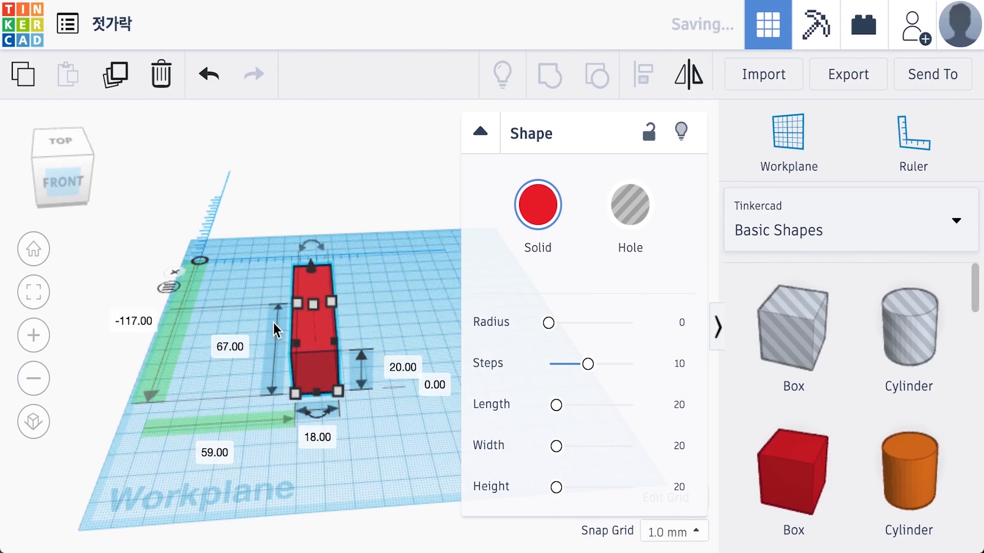
pyautogui.moveTo(310, 340)
pyautogui.mouseDown()
pyautogui.moveTo(296, 364)
pyautogui.moveTo(298, 341)
pyautogui.moveTo(328, 346)
pyautogui.mouseUp()
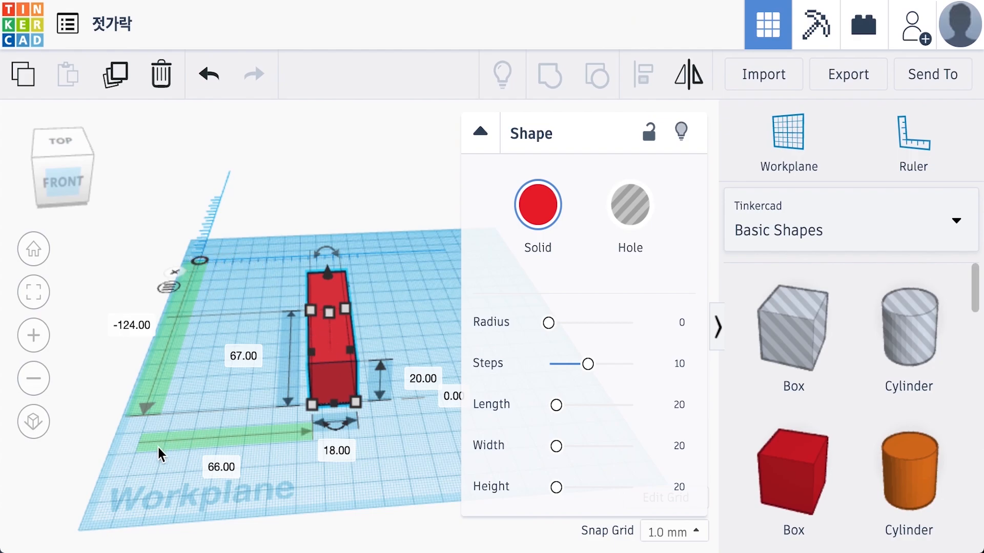
pyautogui.moveTo(338, 349); pyautogui.dragTo(302, 327)
# Step: Set both of the red bar's horizontal distances from the ruler origin to 0
pyautogui.click(146, 316)
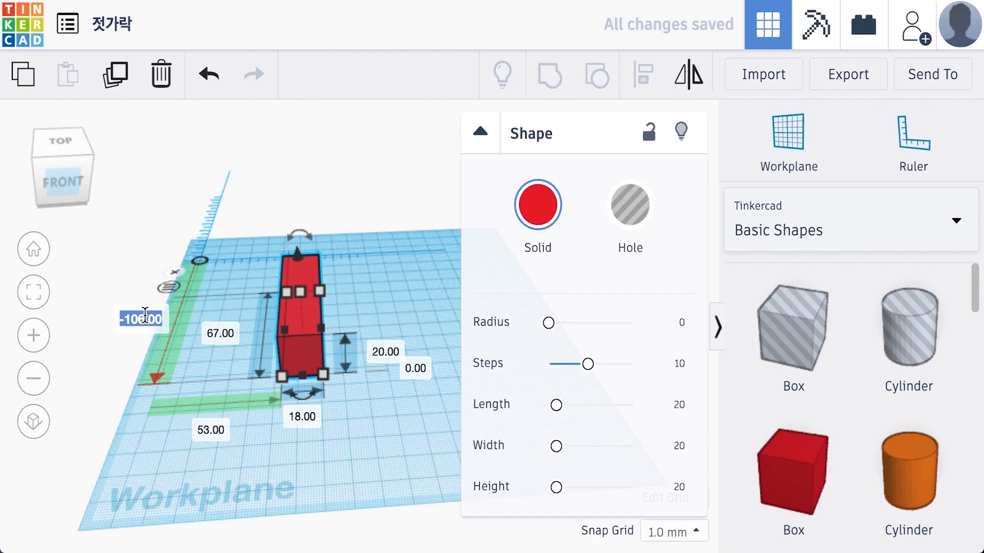
pyautogui.write('0')
pyautogui.press('Return')
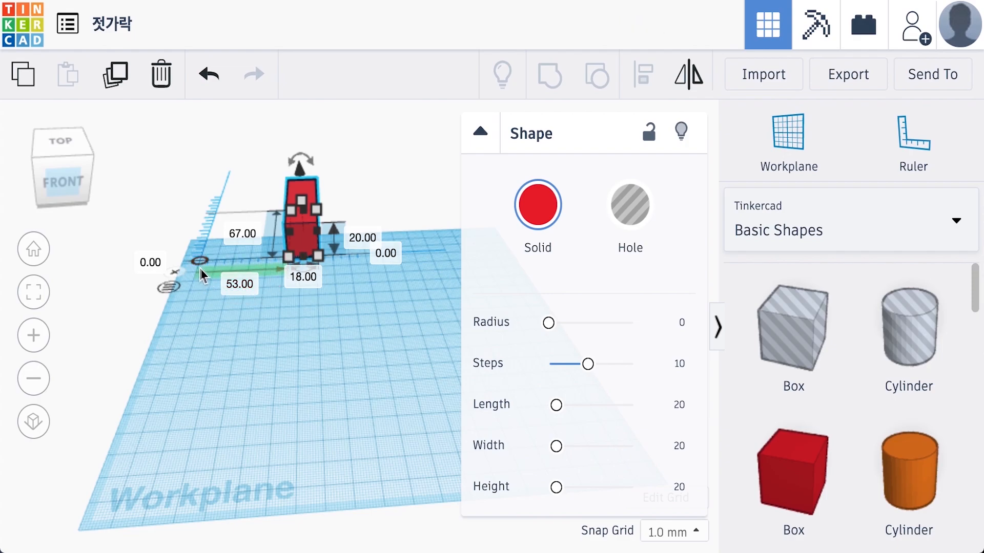
pyautogui.click(239, 285)
pyautogui.write('0')
pyautogui.press('Return')
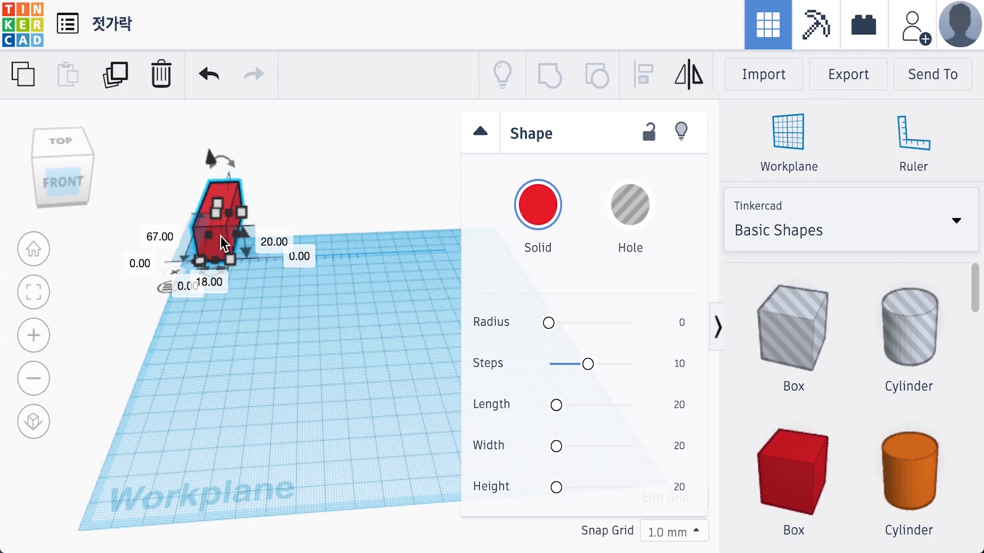
# Step: Return the red bar to about 53 and -123 mm from the ruler origin and set its width to 5 mm
pyautogui.press('f')
pyautogui.moveTo(315, 358); pyautogui.dragTo(314, 374)
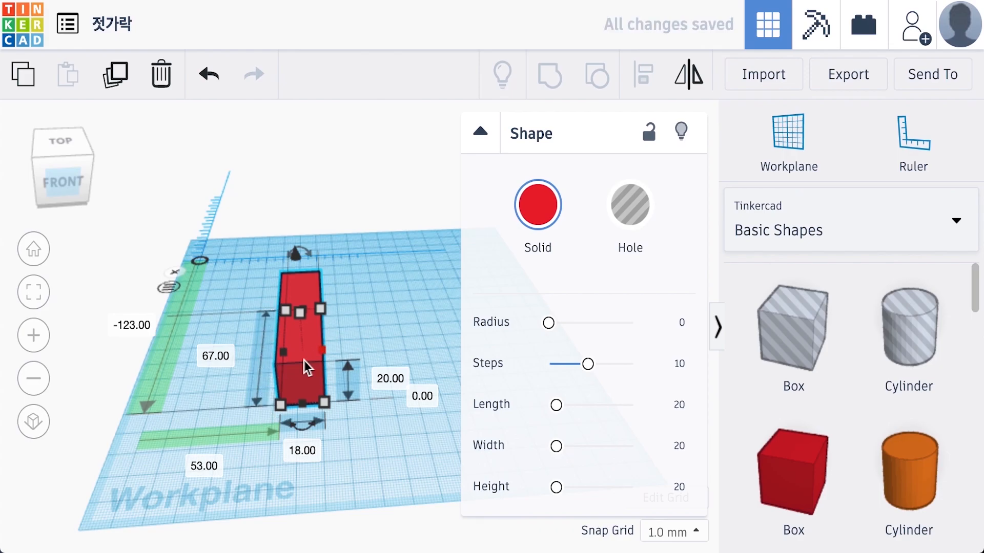
pyautogui.click(309, 453)
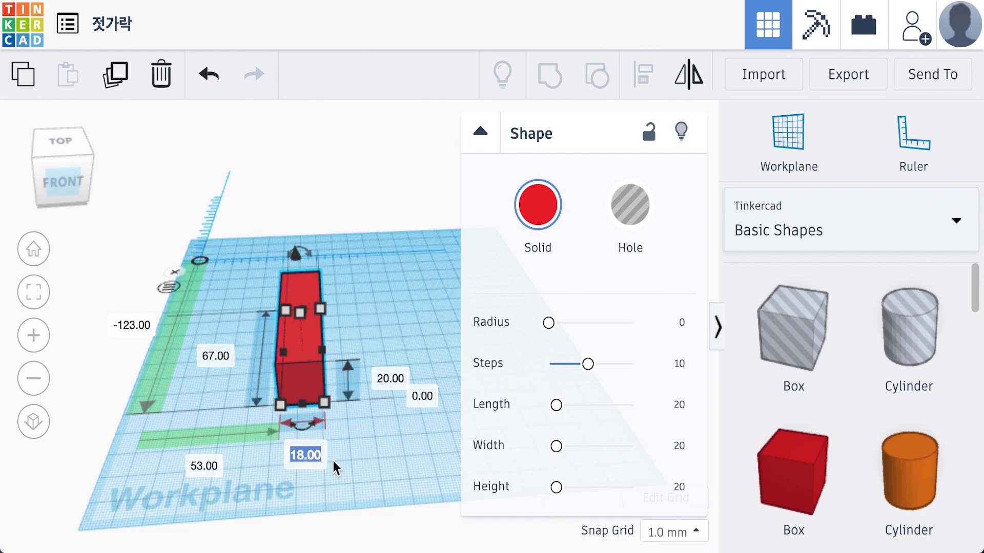
pyautogui.write('5')
pyautogui.press('Return')
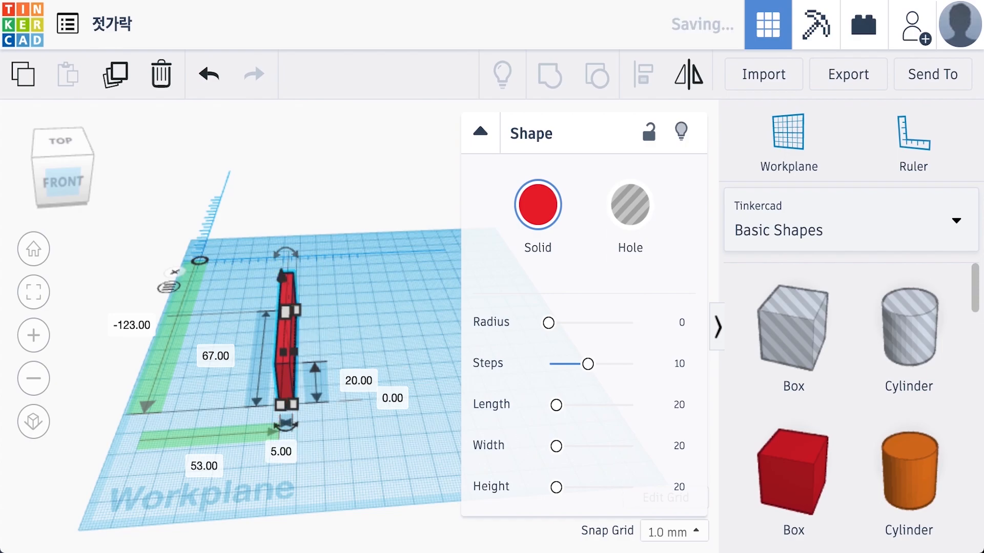
# Step: Set the red bar's length to 150 mm using its ruler dimension
pyautogui.click(215, 356)
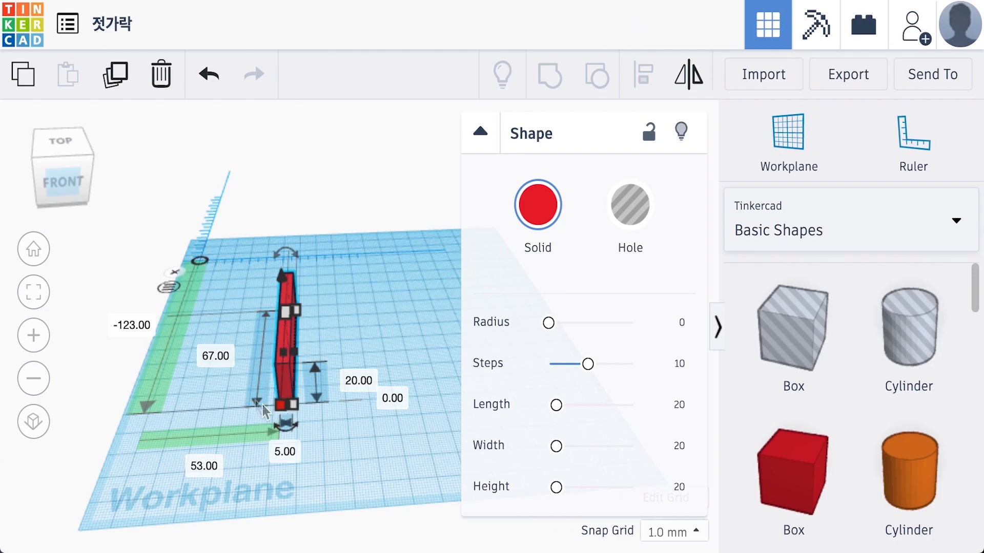
pyautogui.click(207, 343)
pyautogui.click(284, 355)
pyautogui.write('150')
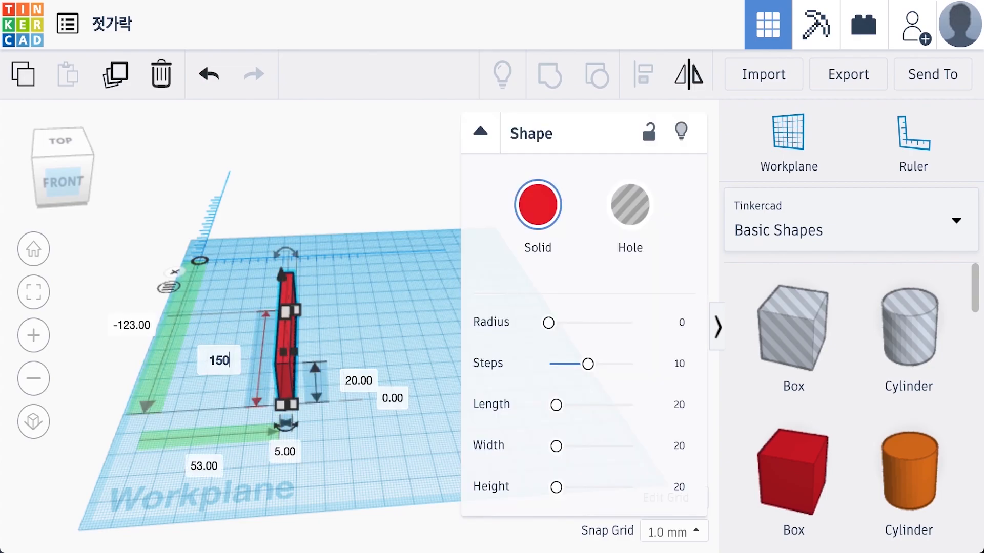
pyautogui.press('Return')
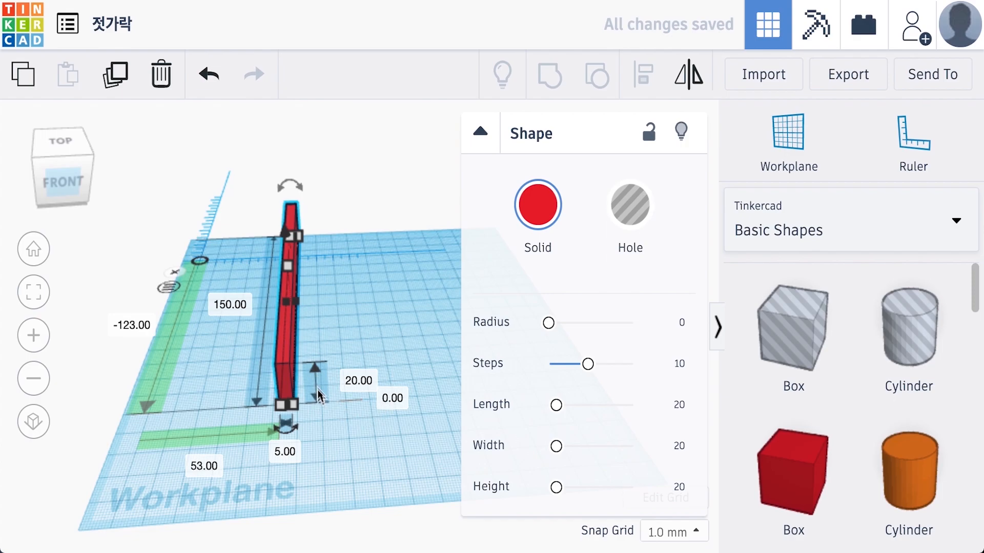
# Step: Set the red bar's height to 5 mm and move it to about 57 and -130 mm from the ruler origin
pyautogui.click(358, 379)
pyautogui.write('5')
pyautogui.press('Return')
pyautogui.moveTo(295, 340)
pyautogui.mouseDown()
pyautogui.moveTo(324, 355)
pyautogui.moveTo(282, 377)
pyautogui.moveTo(297, 350)
pyautogui.mouseUp()
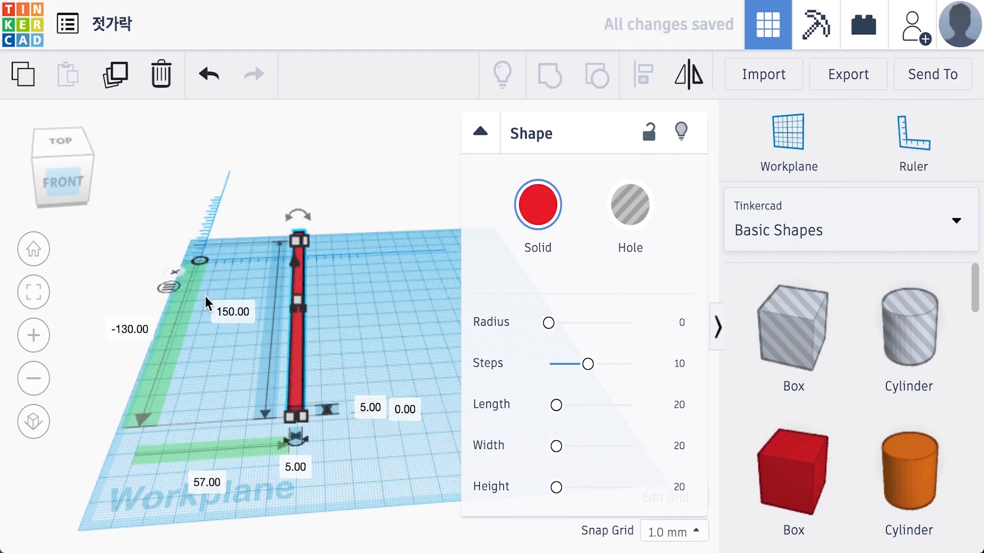
# Step: Move the red bar to about 54 and -135 mm from the ruler origin and set its Length parameter to 50
pyautogui.moveTo(305, 351)
pyautogui.mouseDown()
pyautogui.moveTo(270, 390)
pyautogui.moveTo(282, 361)
pyautogui.moveTo(297, 355)
pyautogui.mouseUp()
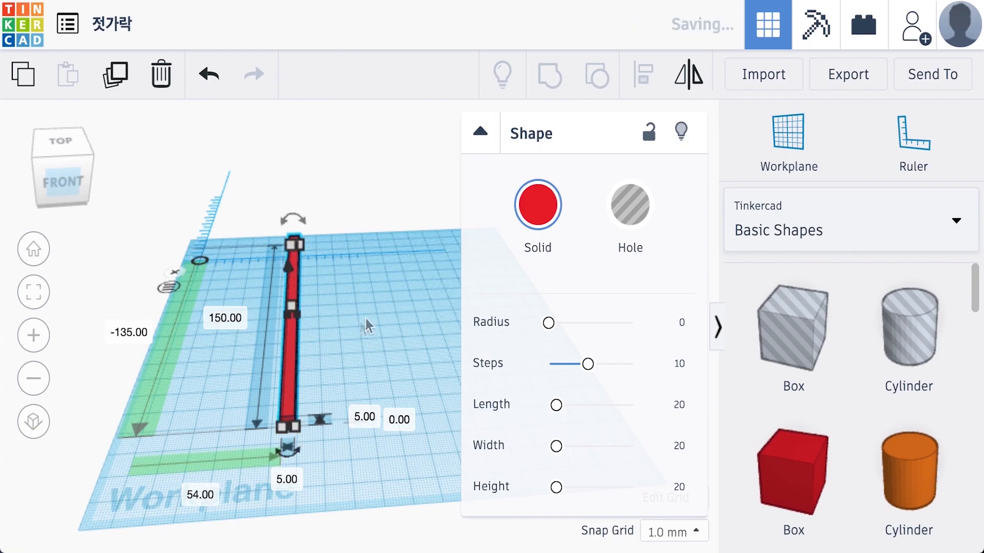
pyautogui.click(372, 316)
pyautogui.click(293, 336)
pyautogui.click(678, 407)
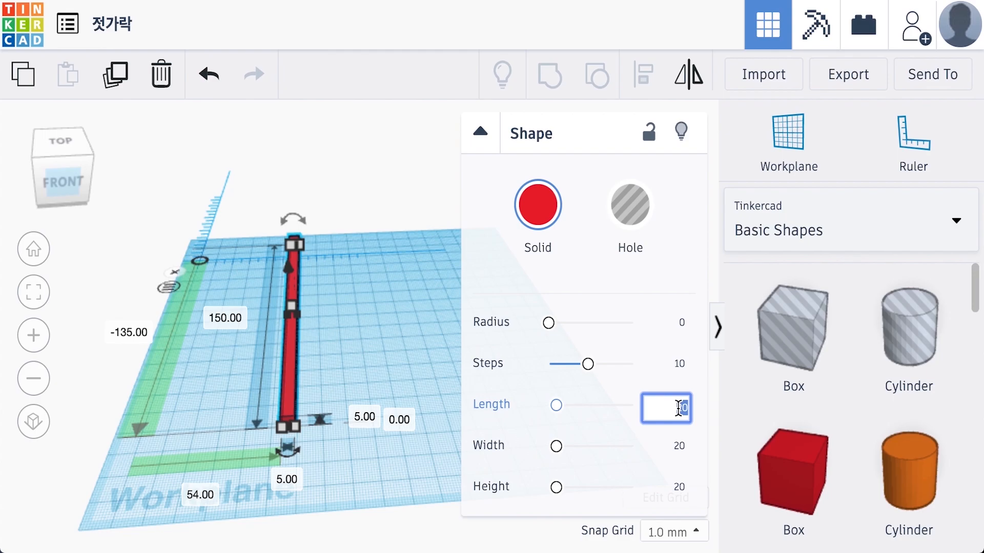
pyautogui.write('50')
pyautogui.press('Return')
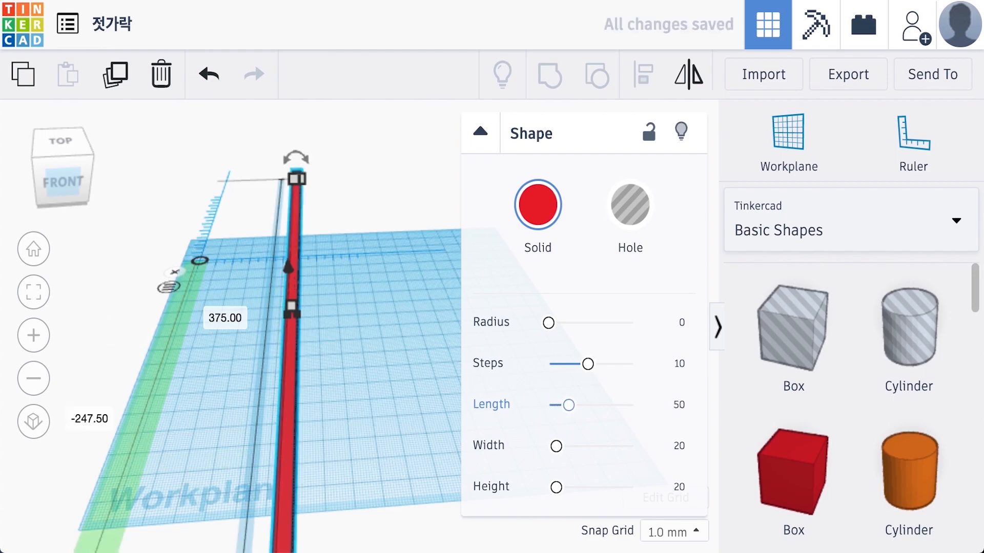
# Step: Set the red bar's Length parameter to 100 and return it to 20
pyautogui.click(678, 408)
pyautogui.write('100')
pyautogui.press('Return')
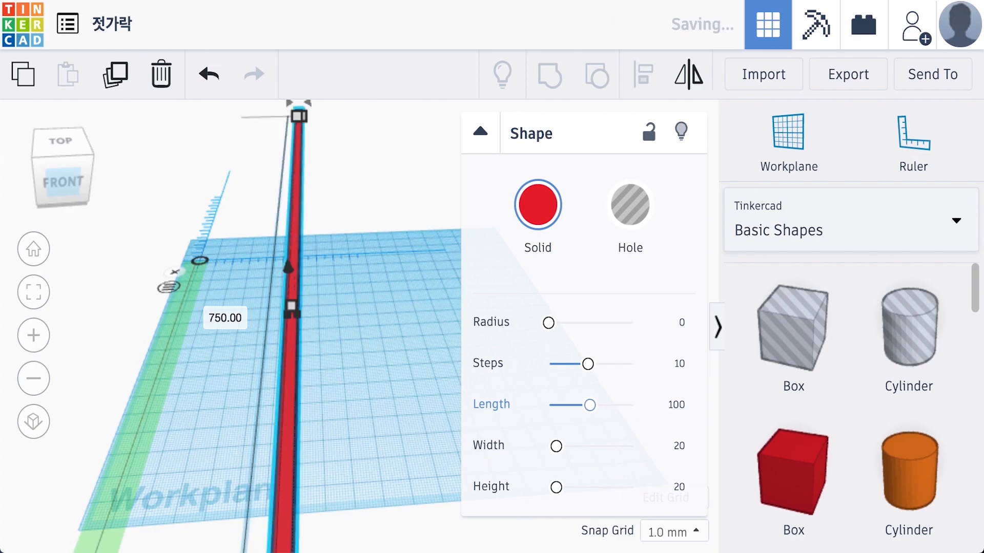
pyautogui.click(678, 408)
pyautogui.write('20')
pyautogui.press('Return')
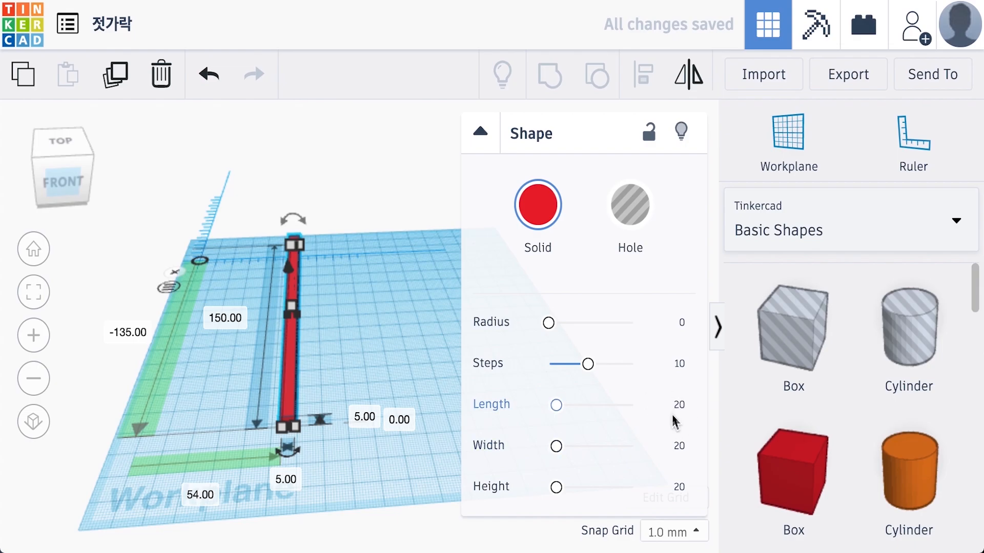
# Step: Move the red bar to about 57 and -130 mm from the ruler origin and set its Length parameter to 10
pyautogui.click(354, 358)
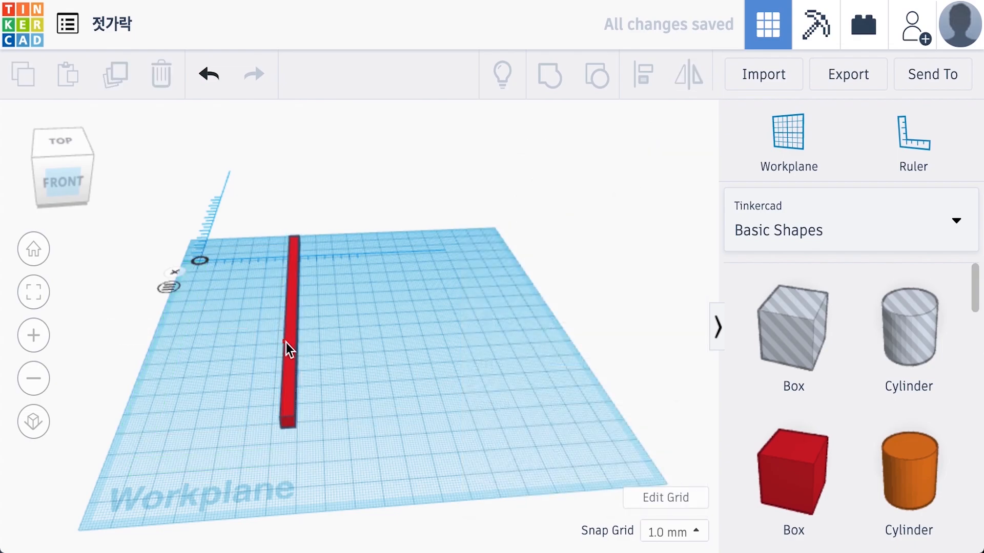
pyautogui.click(285, 344)
pyautogui.moveTo(291, 332)
pyautogui.mouseDown()
pyautogui.moveTo(284, 337)
pyautogui.moveTo(306, 321)
pyautogui.moveTo(298, 325)
pyautogui.mouseUp()
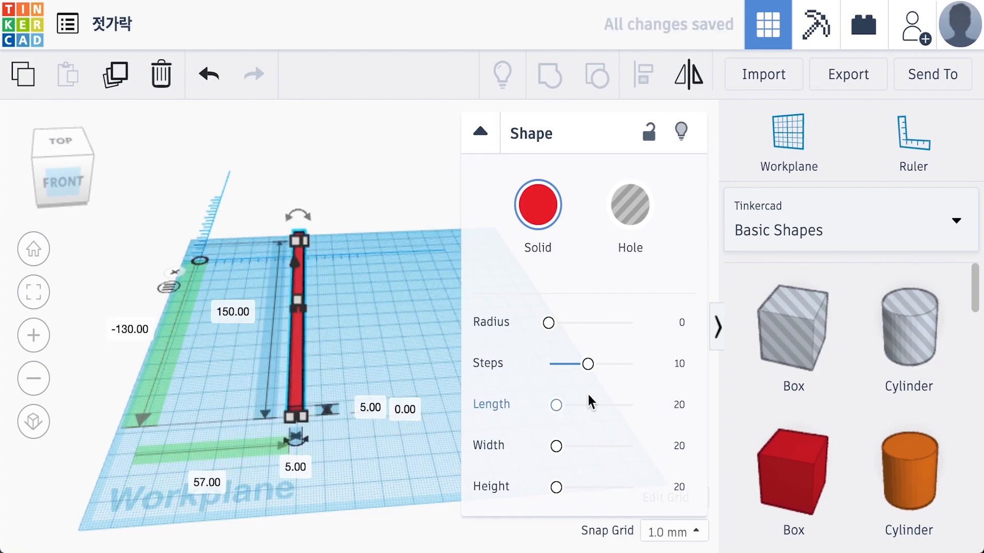
pyautogui.click(679, 406)
pyautogui.write('10')
pyautogui.press('Return')
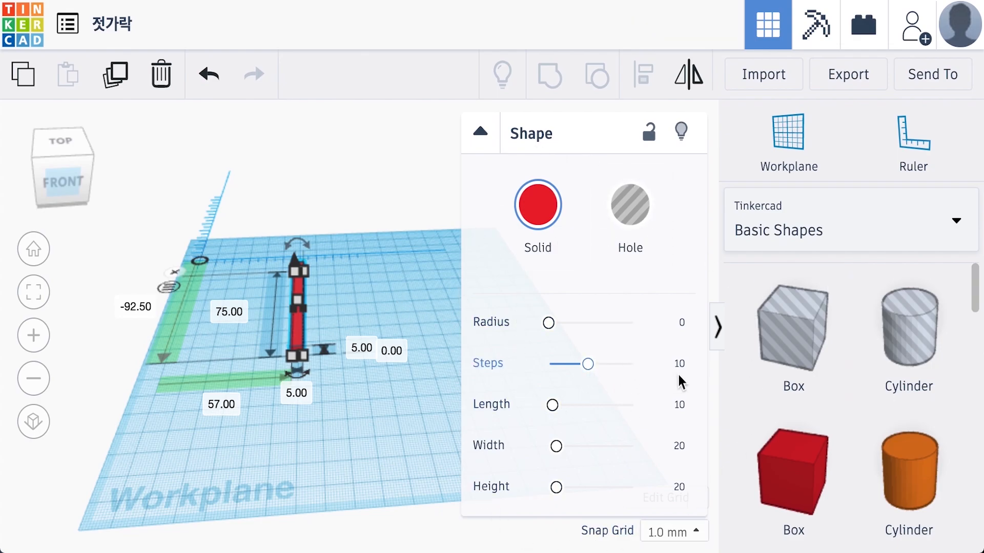
# Step: Set the red bar's Length parameter back to 20 and move it to about 59 and -138 mm from the ruler origin
pyautogui.click(677, 411)
pyautogui.write('20')
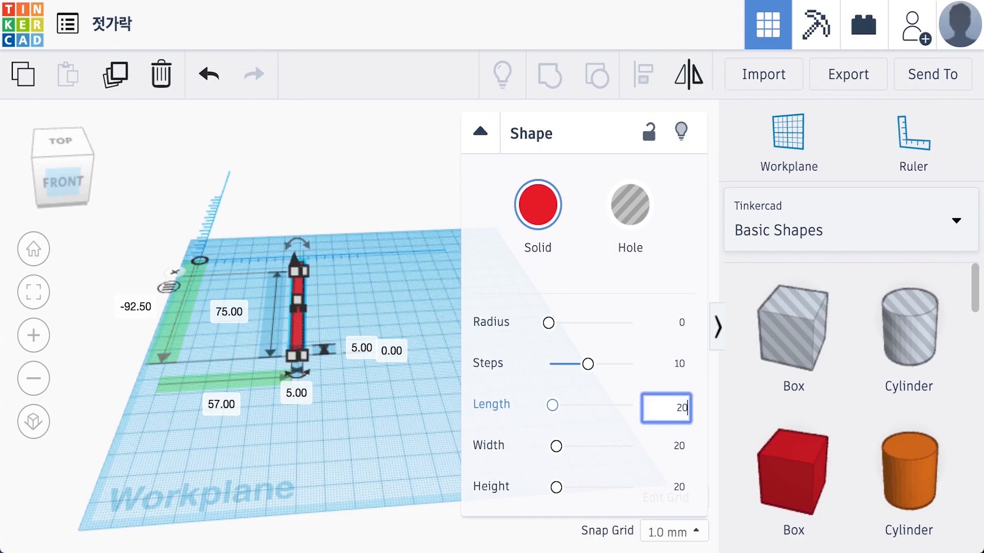
pyautogui.press('Return')
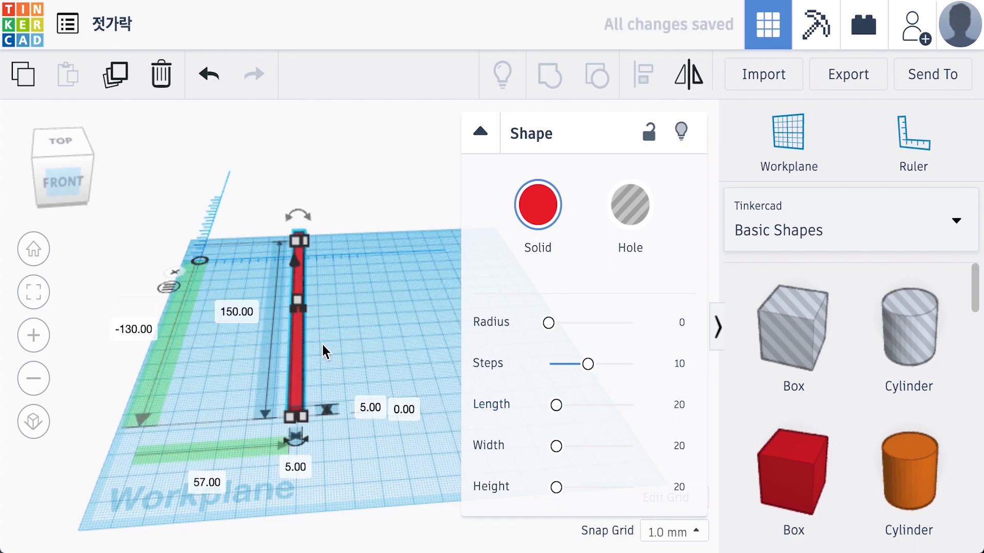
pyautogui.moveTo(298, 337)
pyautogui.mouseDown()
pyautogui.moveTo(297, 356)
pyautogui.moveTo(302, 350)
pyautogui.mouseUp()
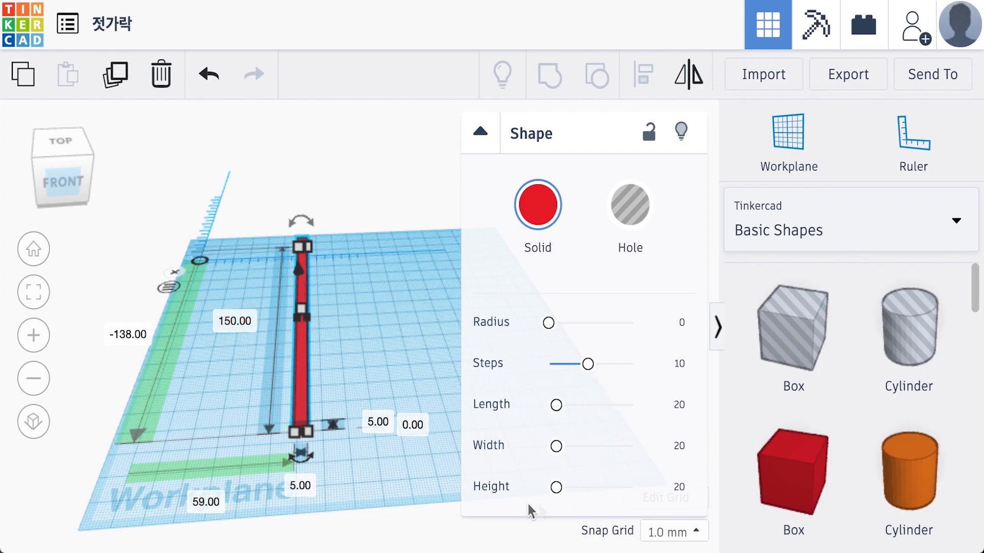
pyautogui.click(681, 406)
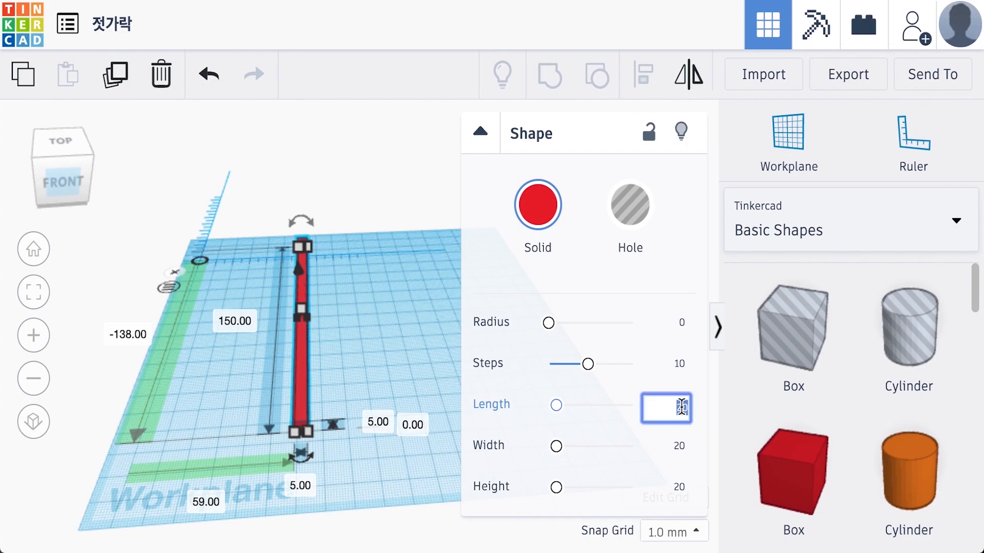
pyautogui.click(425, 358)
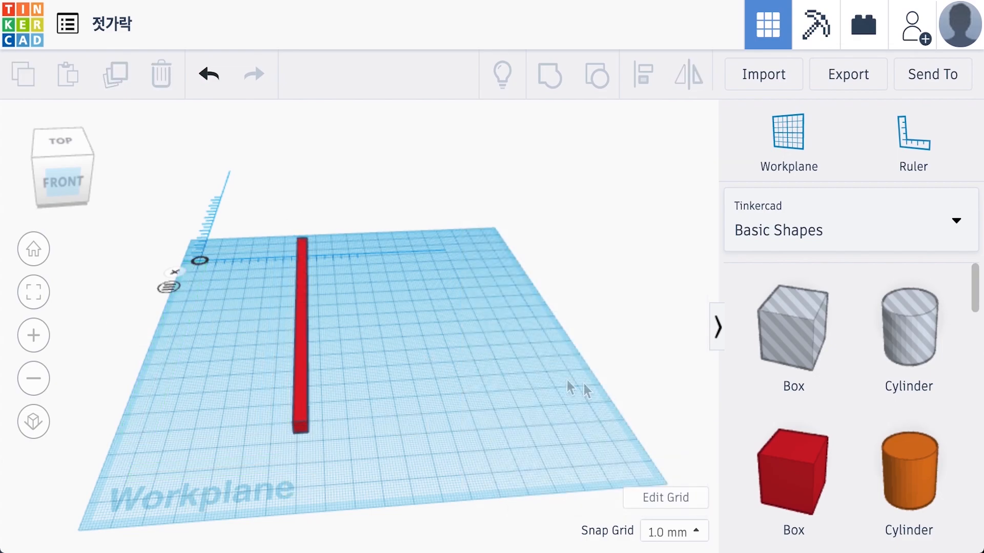
pyautogui.click(297, 354)
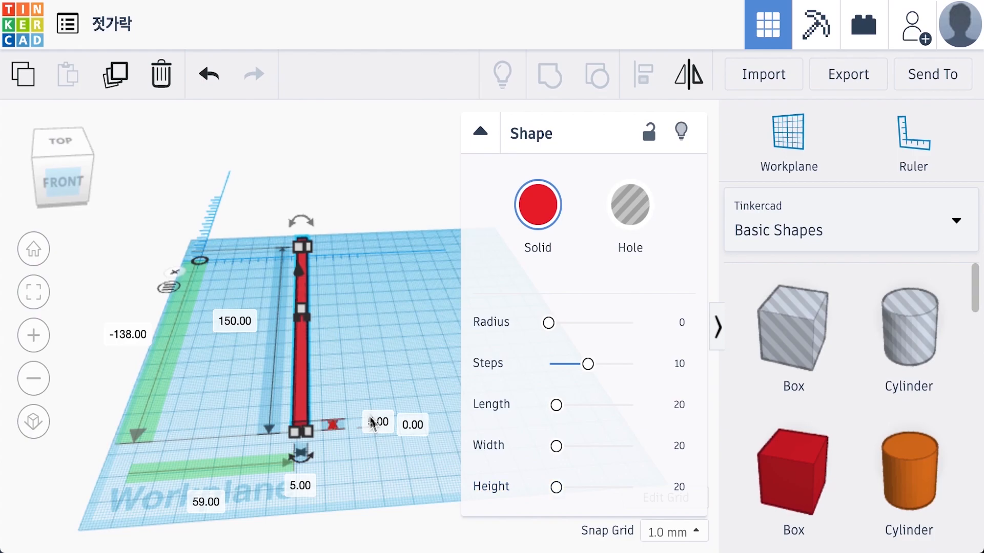
pyautogui.click(391, 337)
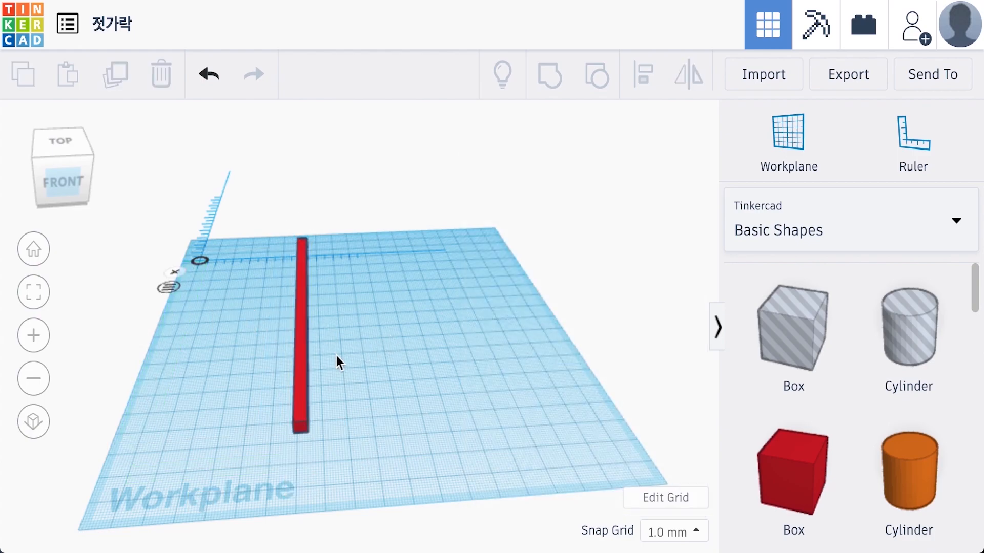
# Step: Move the red bar to about 41 and -145 mm from the ruler origin
pyautogui.moveTo(303, 352); pyautogui.dragTo(260, 364)
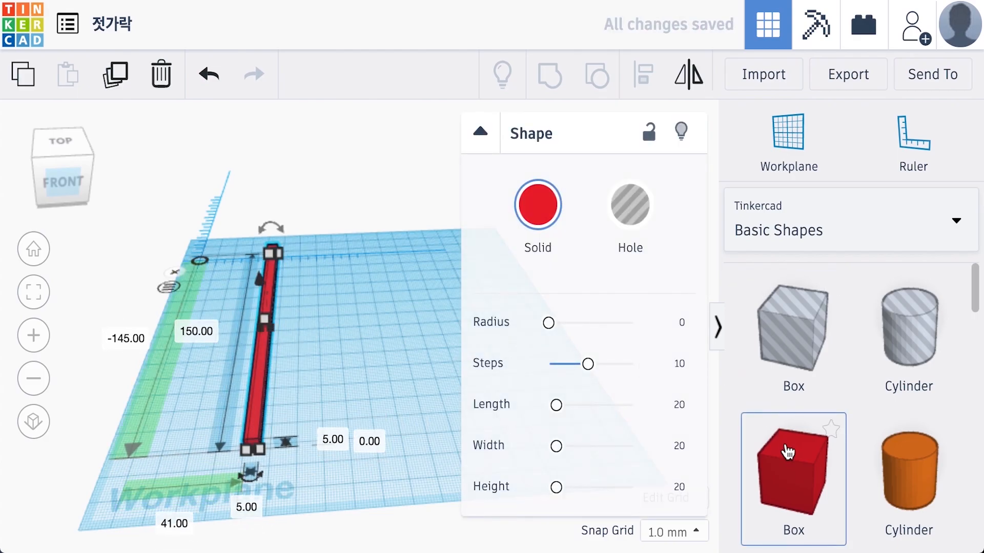
pyautogui.scroll(-2, 786, 440)
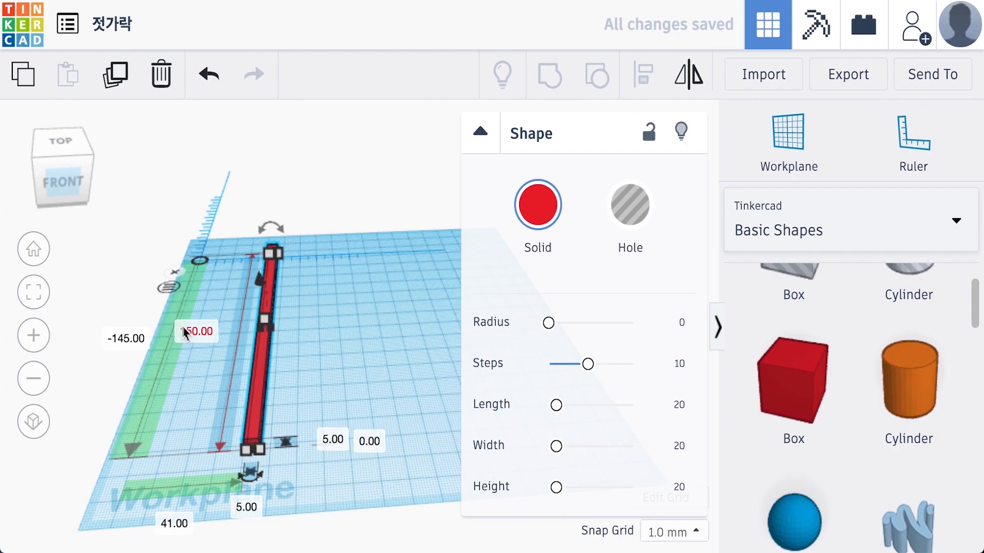
pyautogui.click(374, 339)
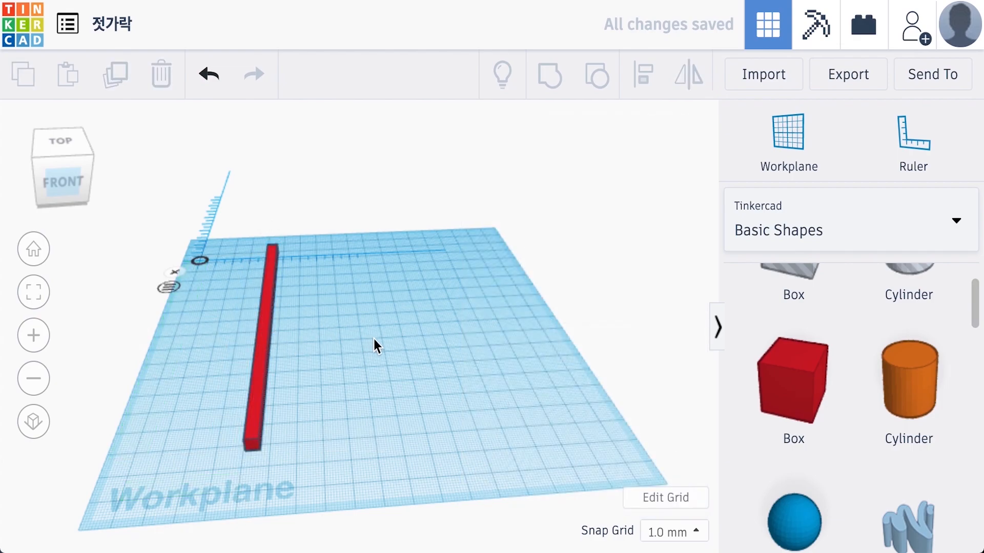
# Step: Copy and paste the red bar and place the copy beside the original, leaving a gap between the two bars
pyautogui.click(266, 357)
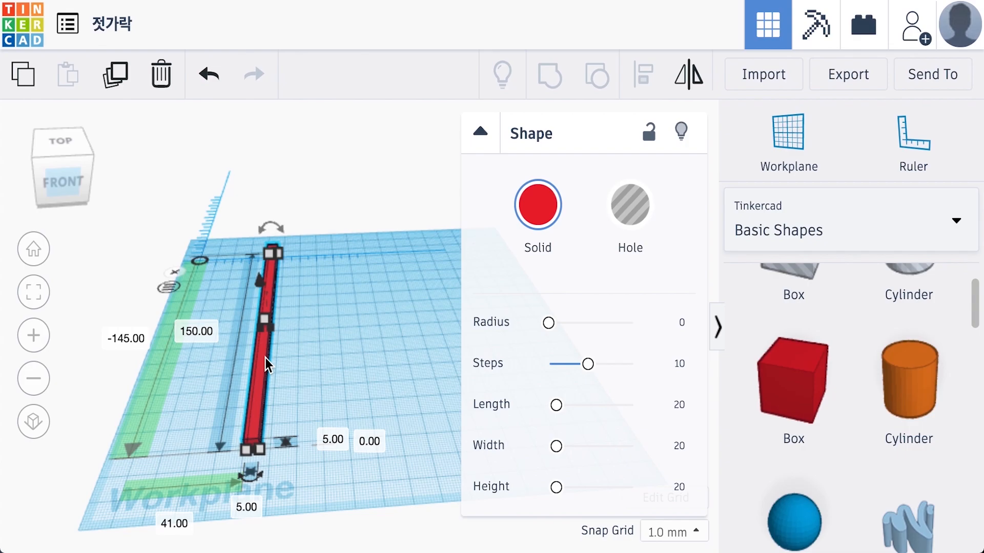
pyautogui.hotkey('ctrl', 'c')
pyautogui.hotkey('ctrl', 'v')
pyautogui.moveTo(266, 357); pyautogui.dragTo(314, 357)
pyautogui.moveTo(313, 355); pyautogui.dragTo(335, 353)
pyautogui.click(390, 347)
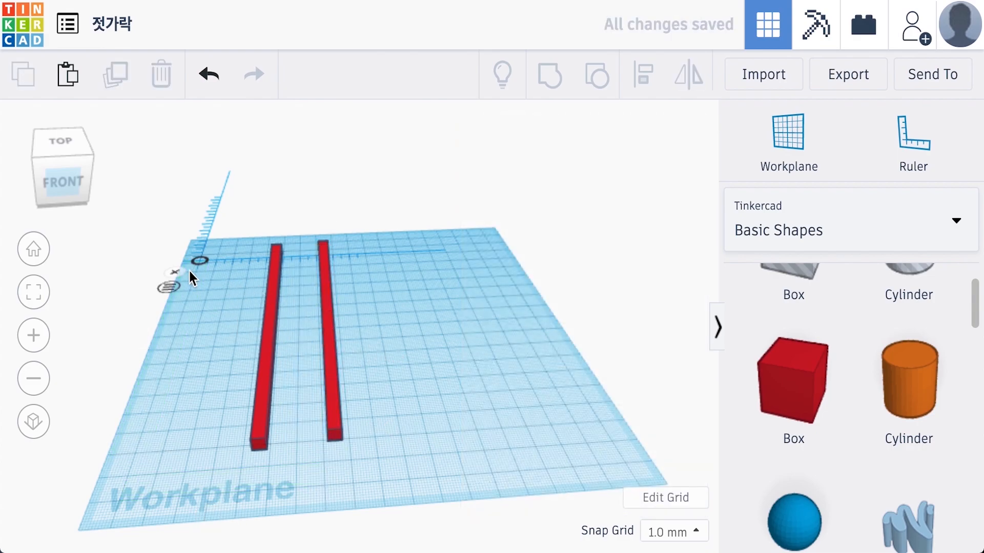
# Step: Remove the ruler from the workplane and move the second red bar about 4 mm closer to the first
pyautogui.click(175, 271)
pyautogui.moveTo(329, 320); pyautogui.dragTo(323, 322)
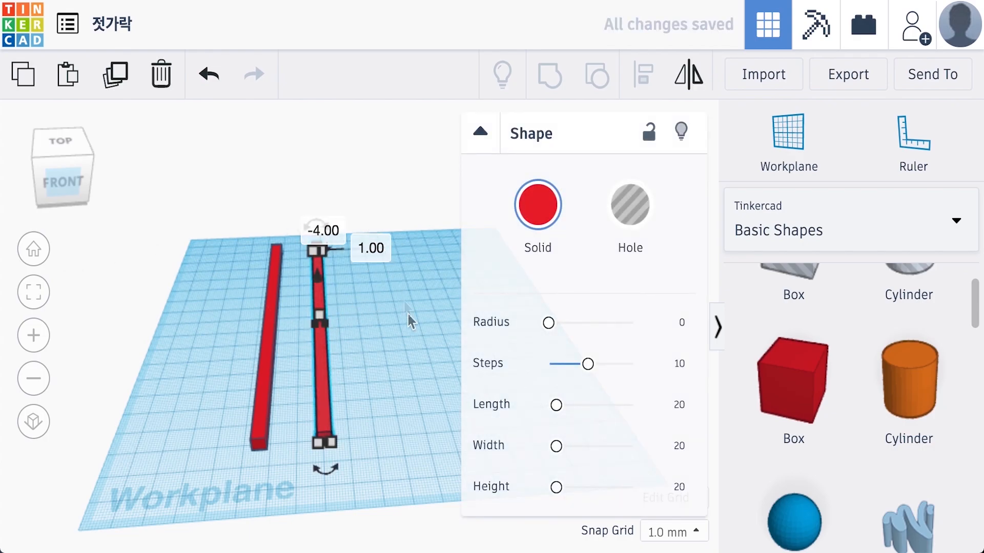
pyautogui.click(414, 344)
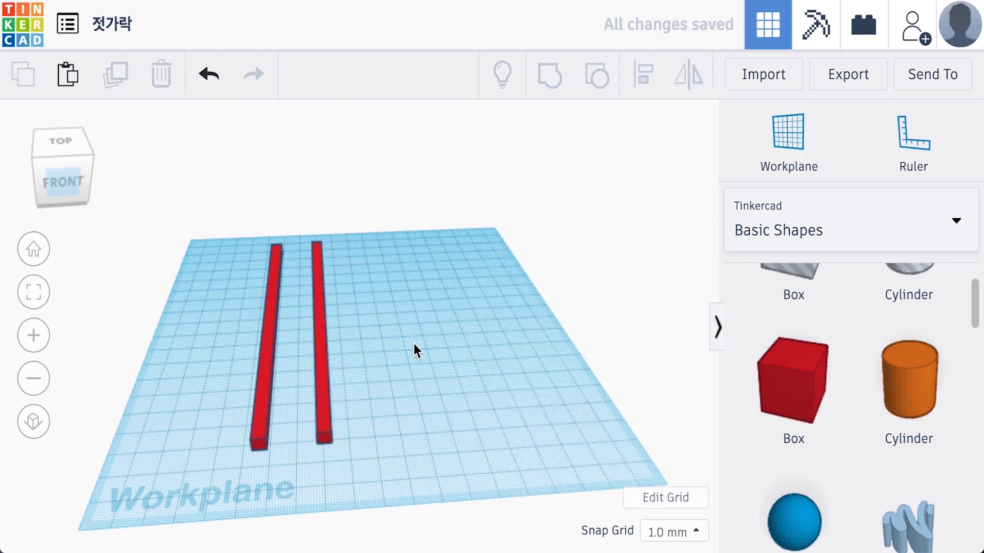
pyautogui.click(34, 250)
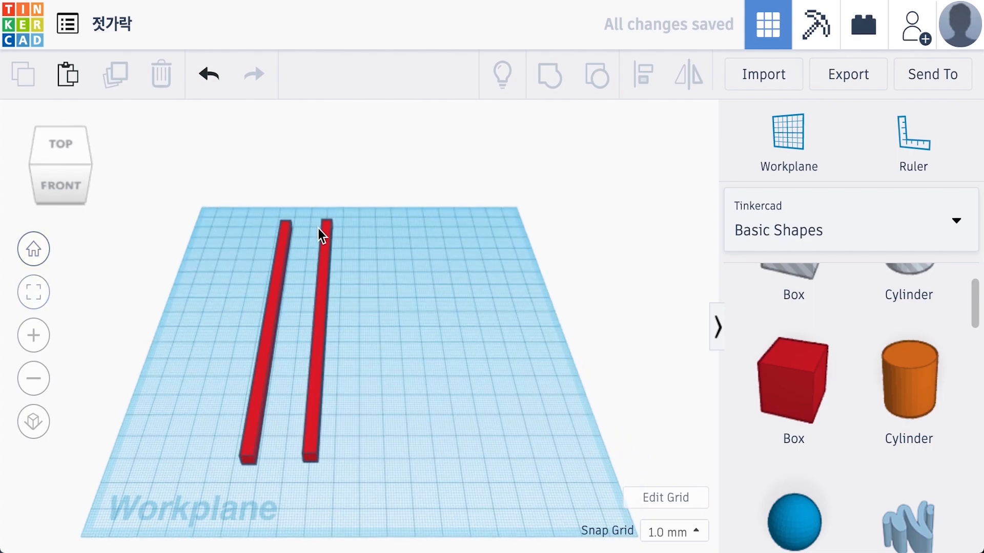